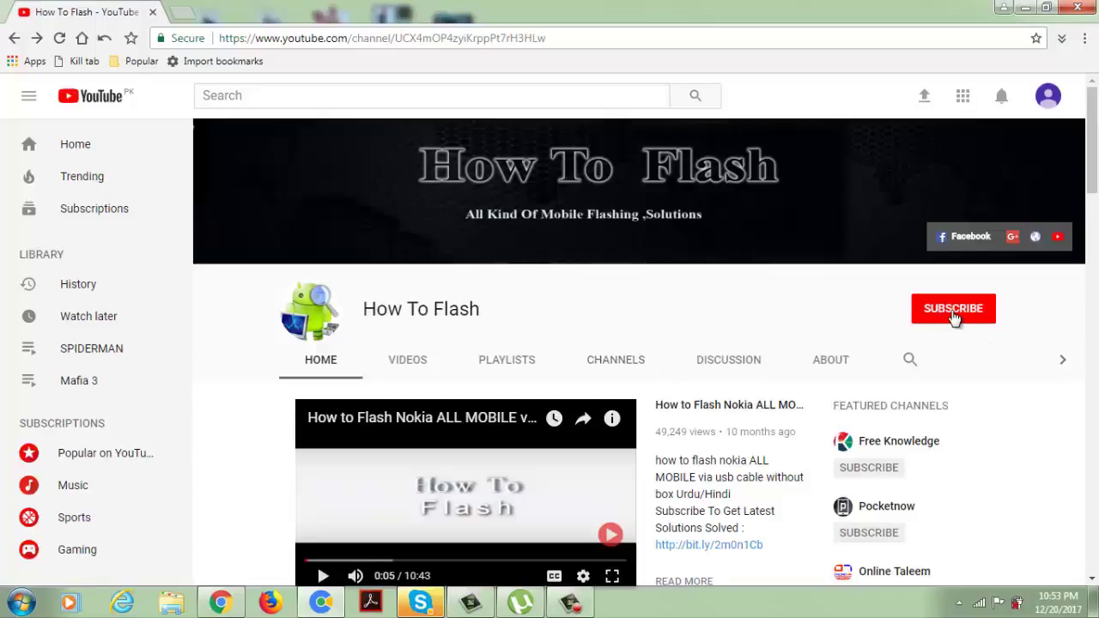
Subscribe to the How To Flash YouTube channel.
left_click(954, 316)
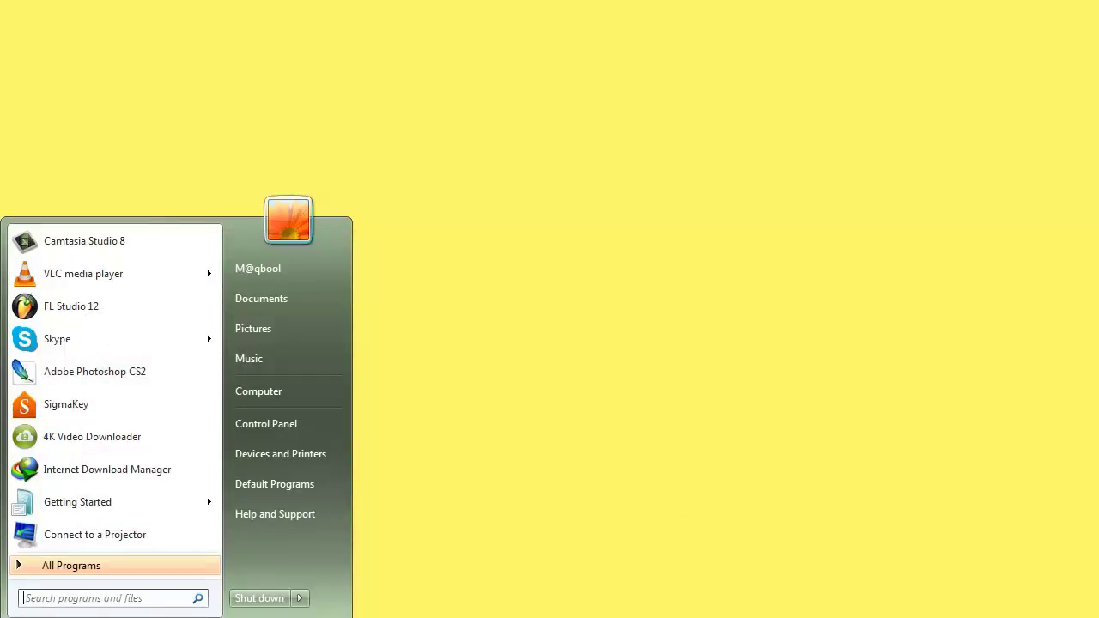
Launch SigmaKey v.2.27.00 from the Start menu.
left_click(63, 405)
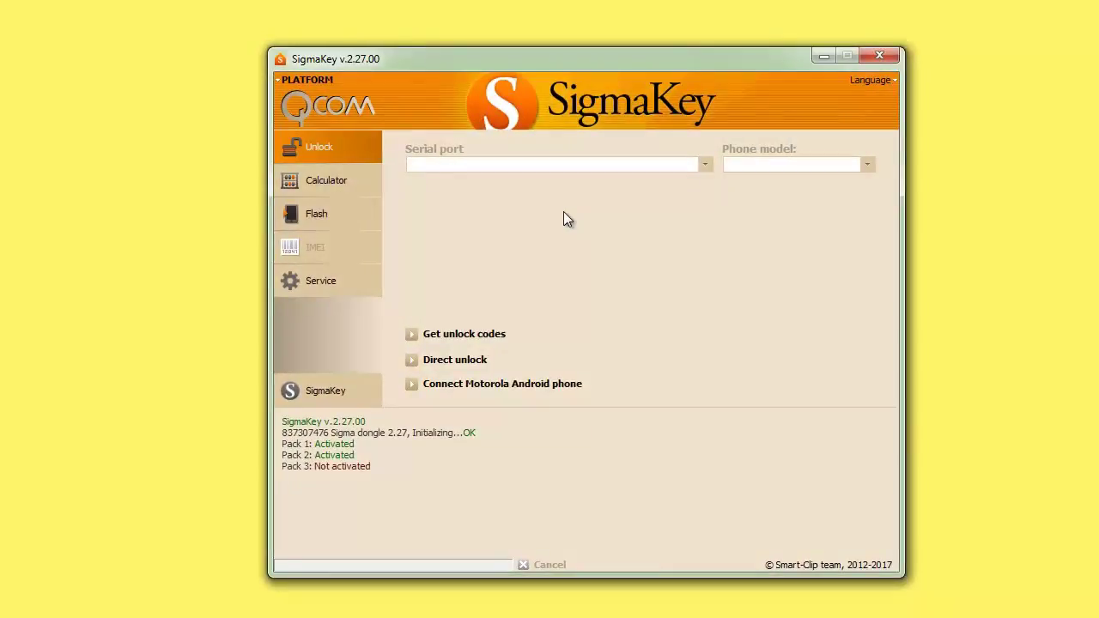
Set the PLATFORM to MediaTek, then switch it back to Qualcomm.
left_click(281, 80)
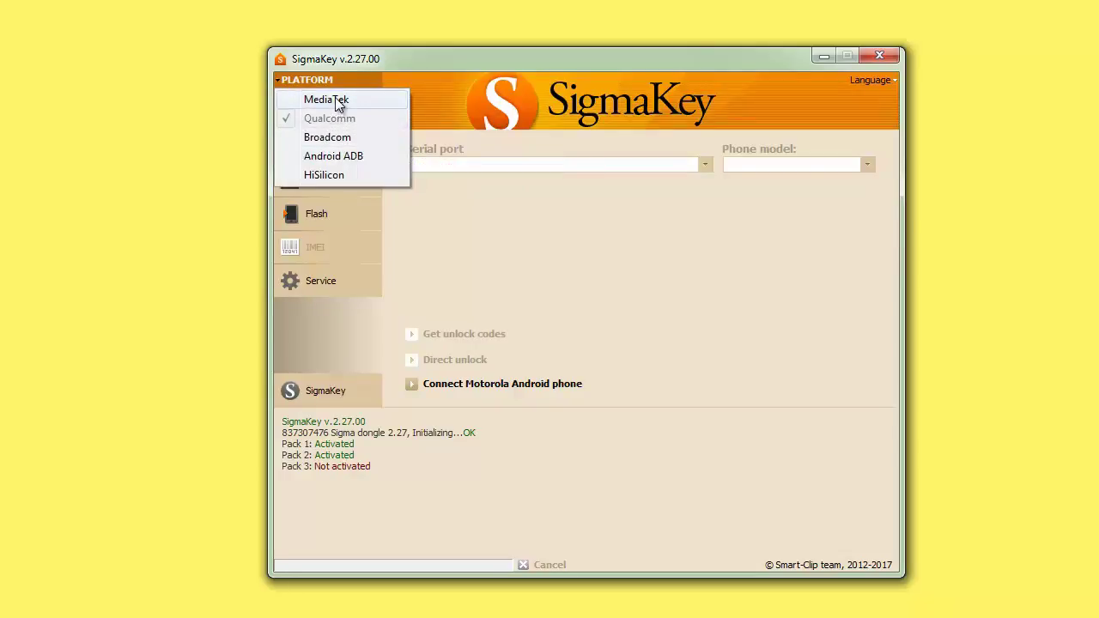
left_click(336, 100)
left_click(287, 84)
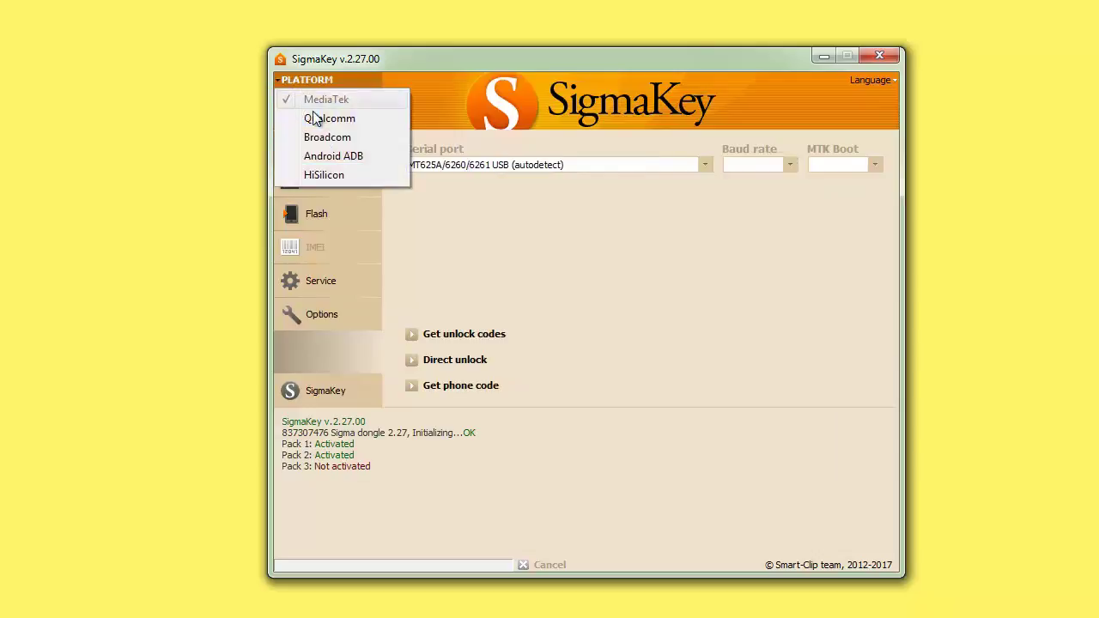
left_click(336, 116)
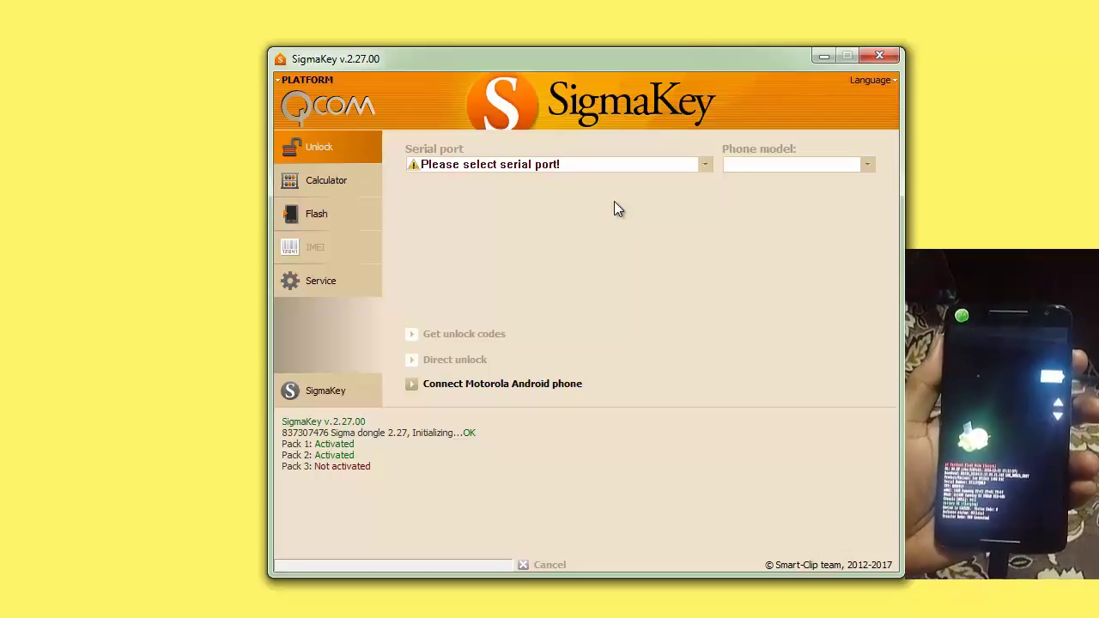
Show the Serial port choices, listing the phone's Motorola ADB Interface.
left_click(554, 164)
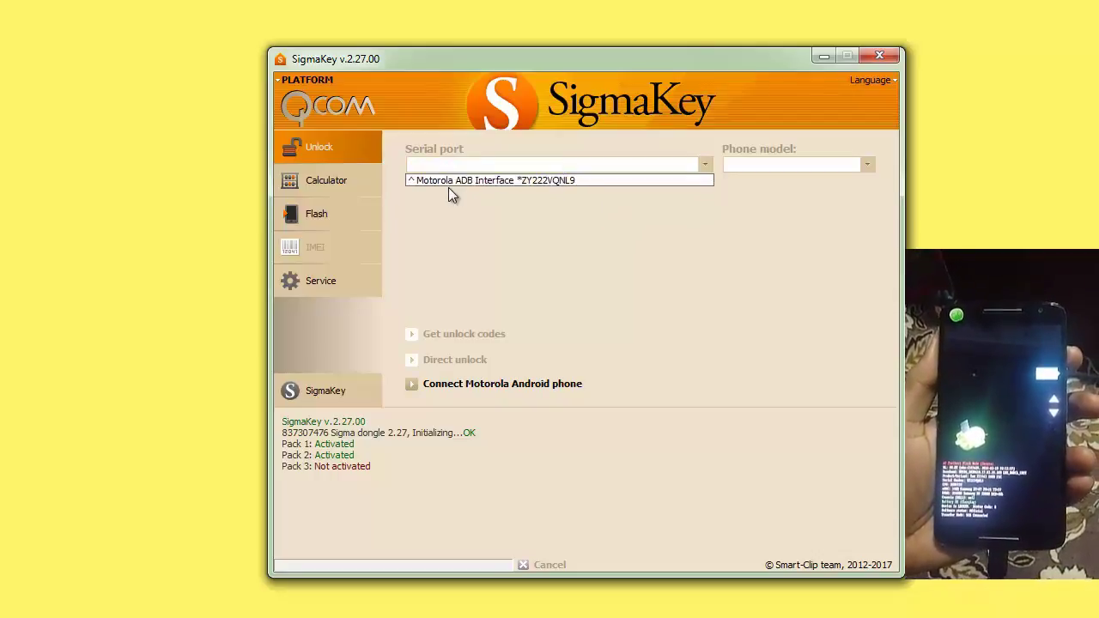
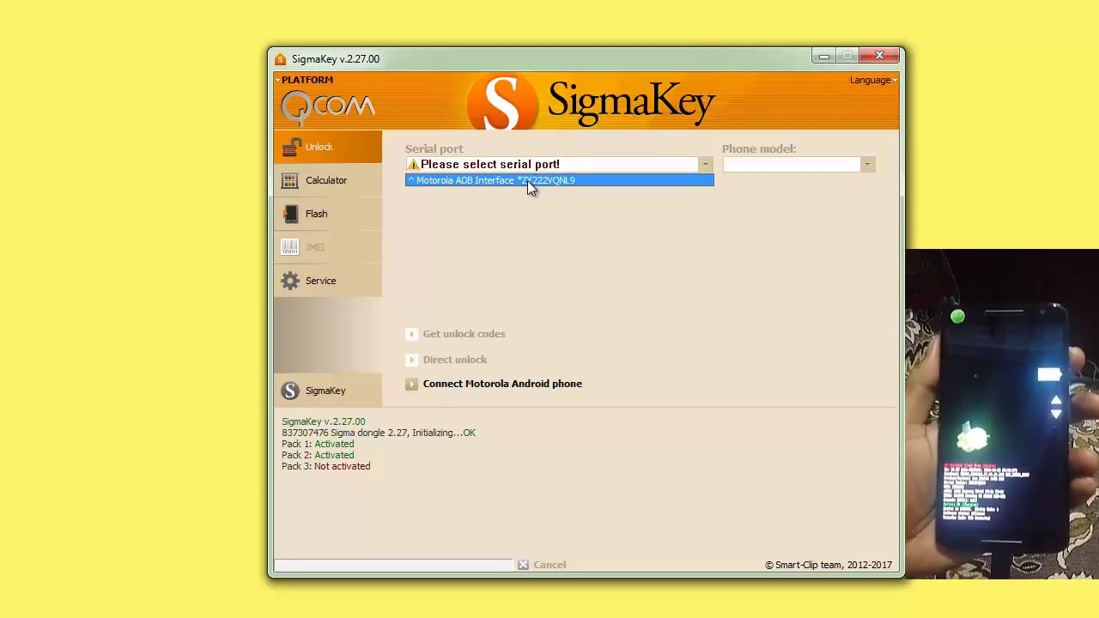
Select the Motorola ADB Interface serial port and switch to the Service page with repair and FRP options.
left_click(527, 180)
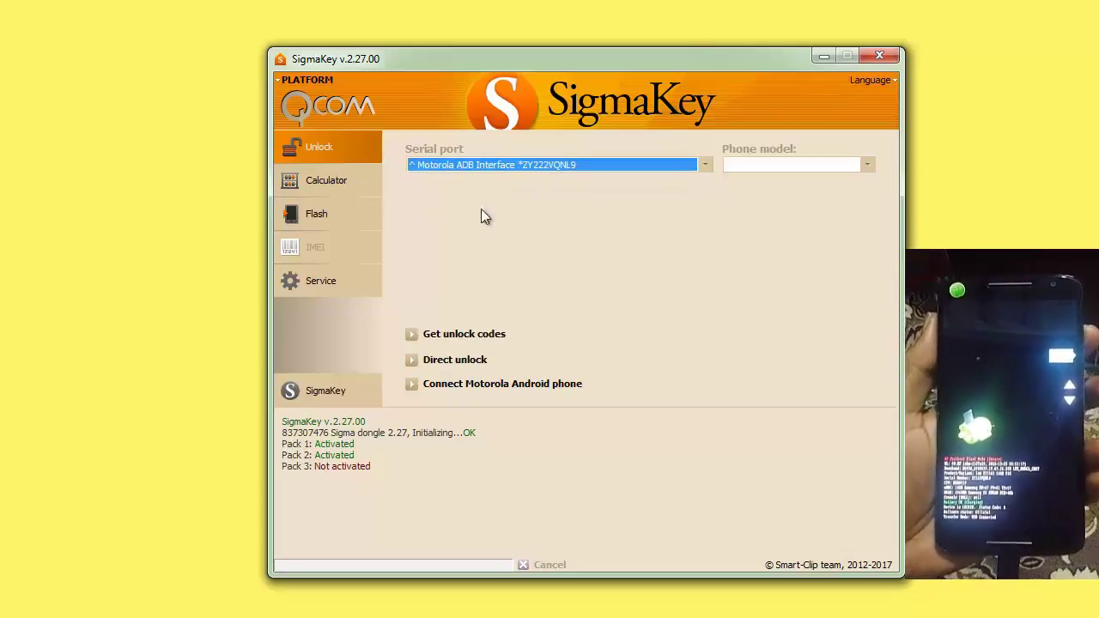
left_click(342, 283)
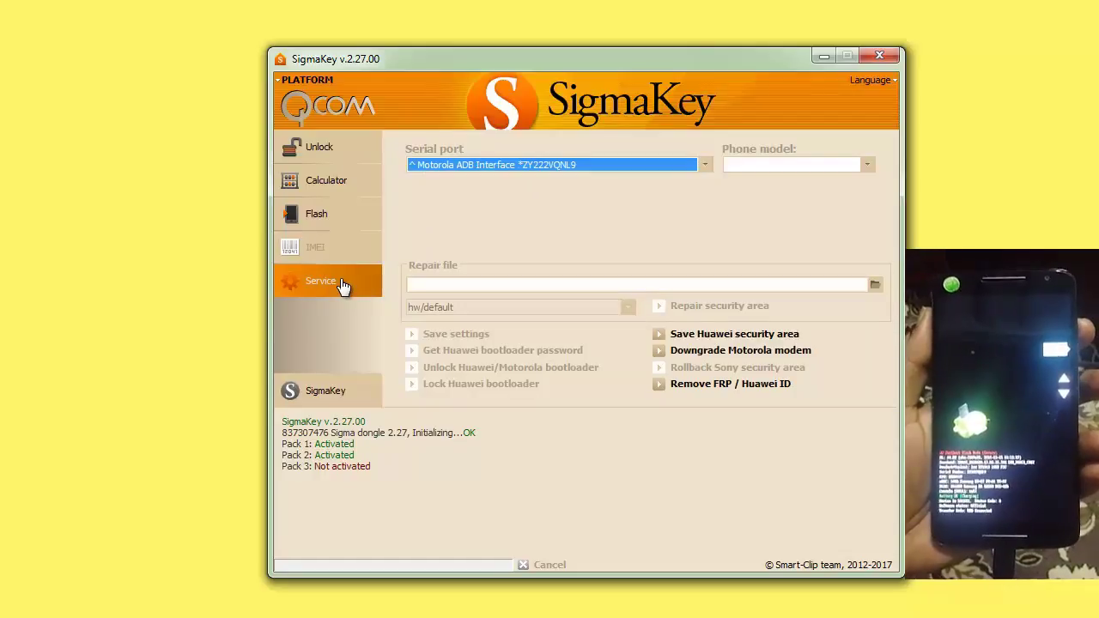
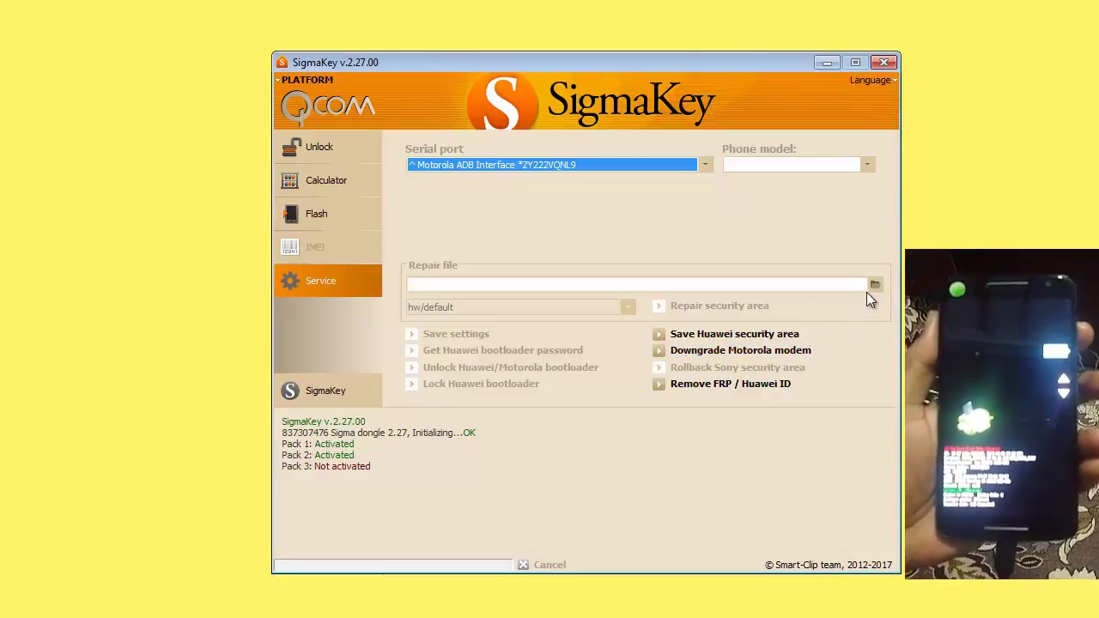
Start Downgrade Motorola modem on the Service tab to bring up the *.skf firmware chooser.
left_click(726, 359)
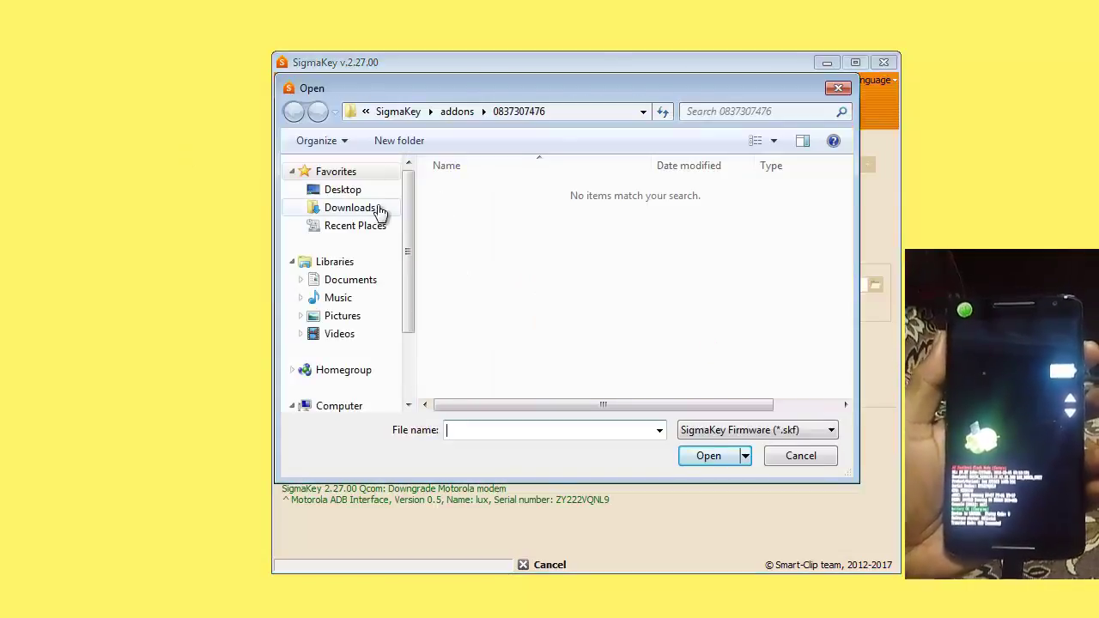
Load XT1563.skf from the Downloads\XT1563 folder as the downgrade firmware.
left_click(370, 209)
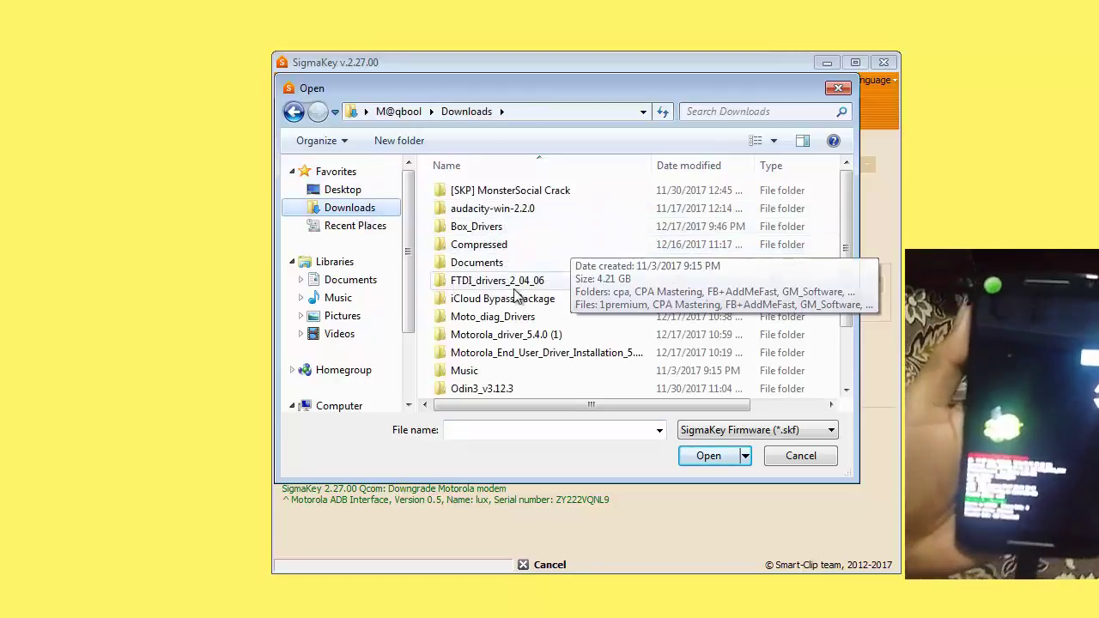
scroll(481, 326, "down", 2)
left_click(504, 353)
scroll(504, 356, "down", 2)
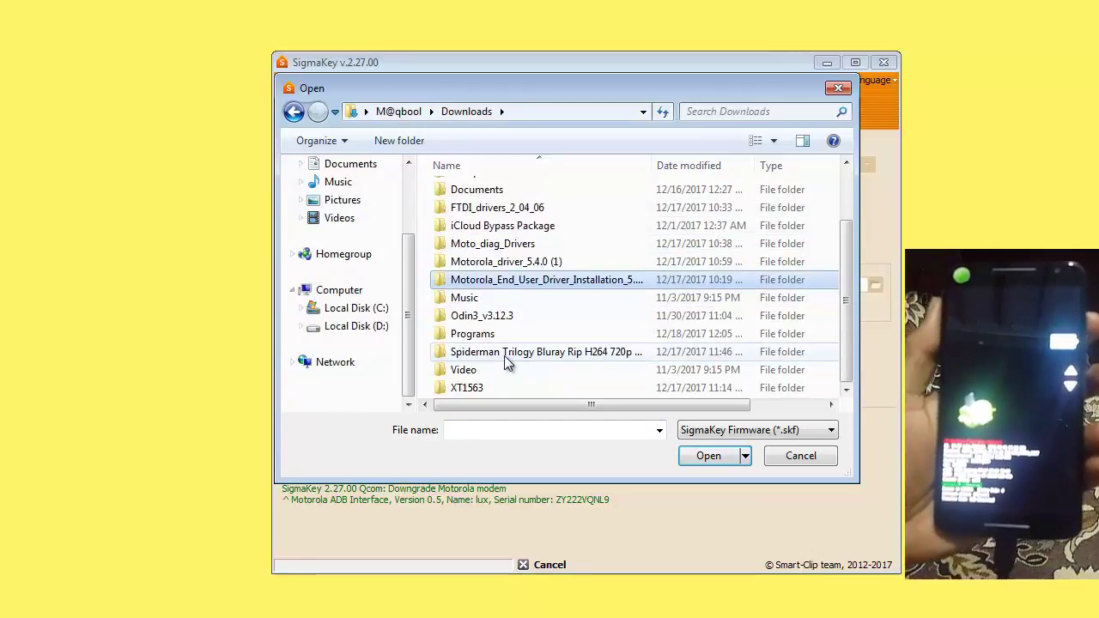
double_click(473, 388)
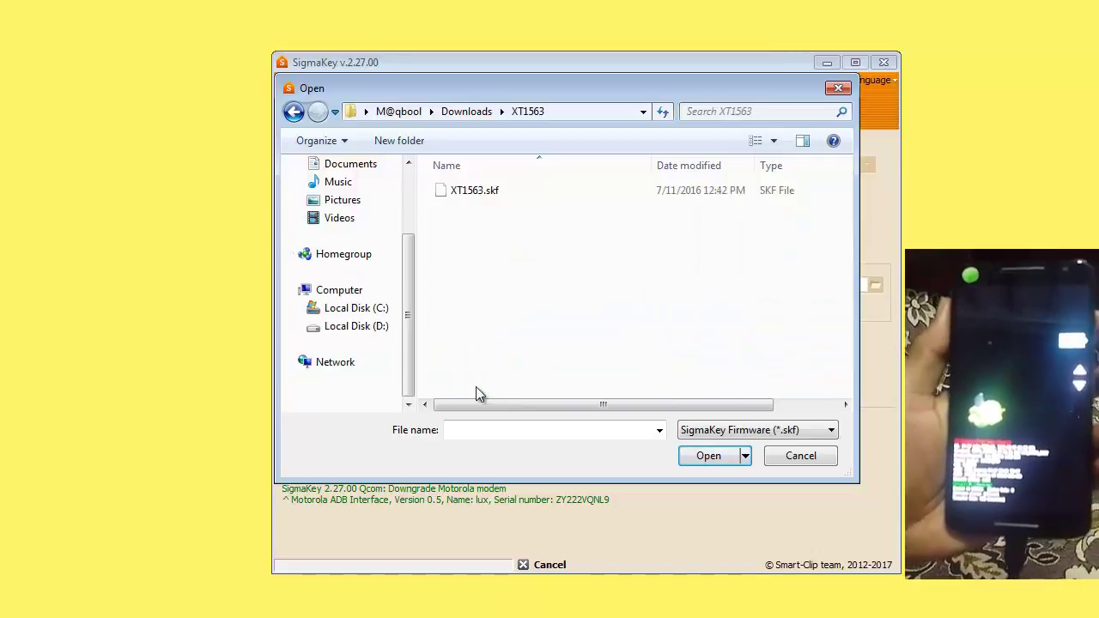
double_click(508, 192)
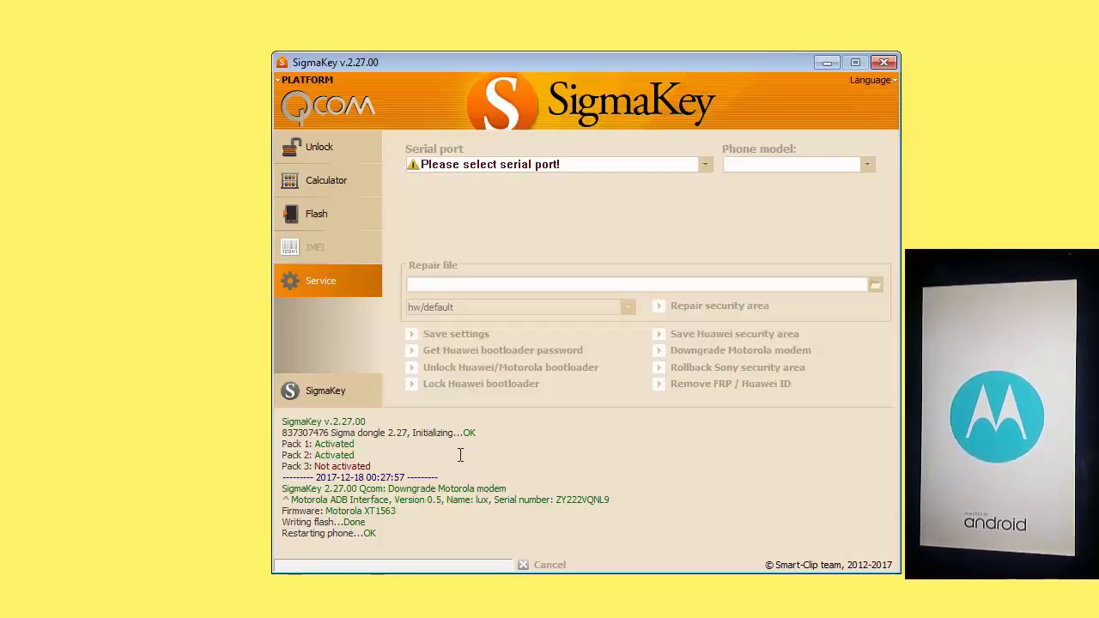
Switch to the Unlock tab, check and dismiss the driver installation status, then open Start.
left_click(326, 150)
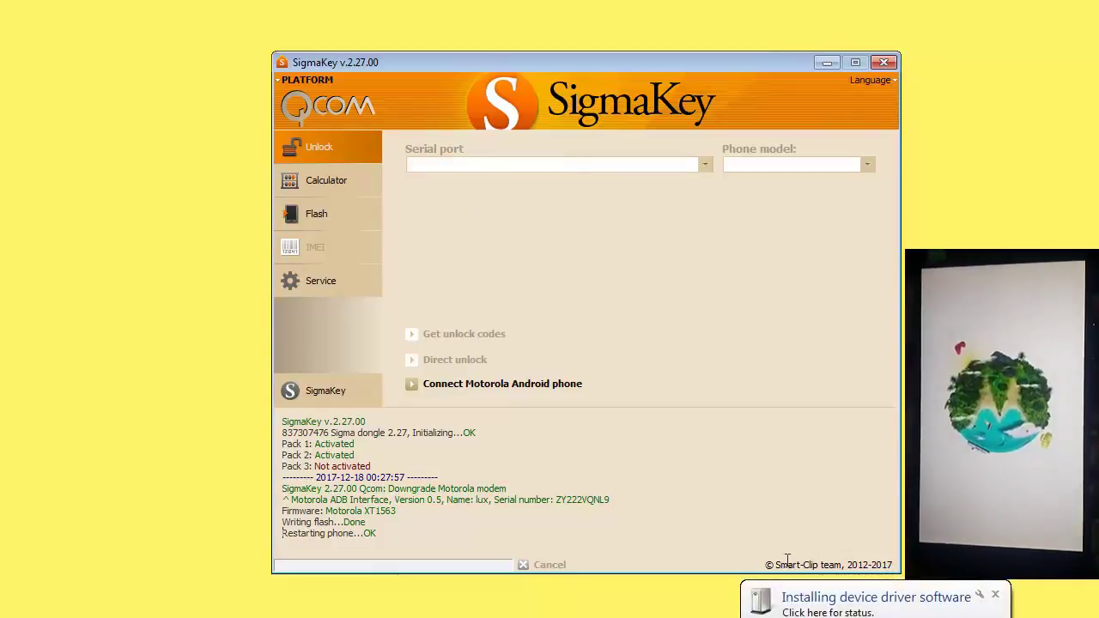
left_click(902, 607)
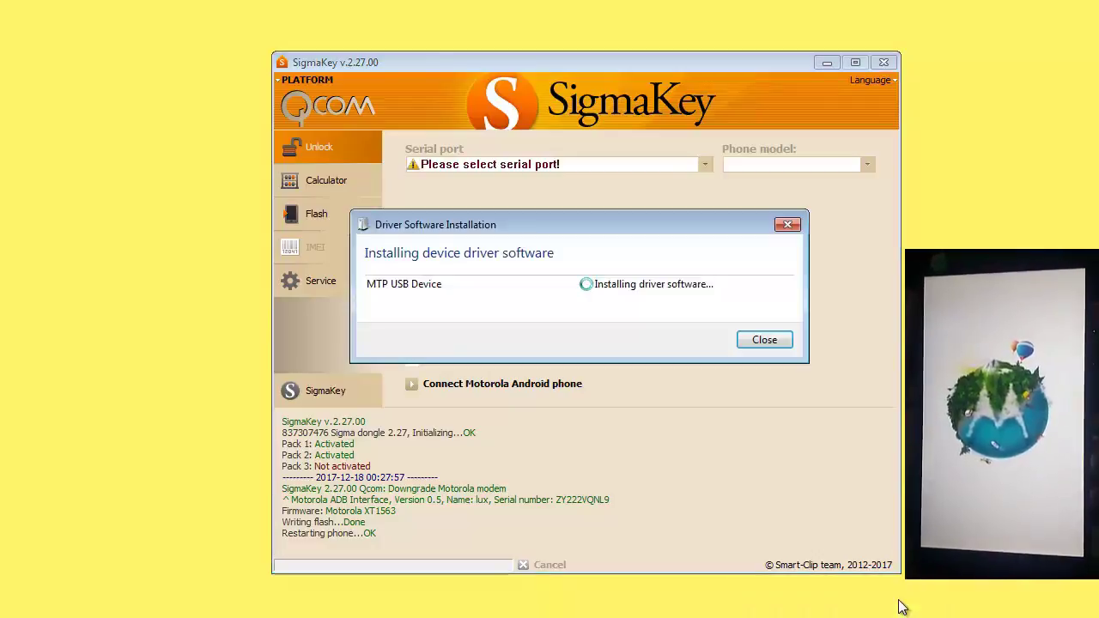
left_click(763, 340)
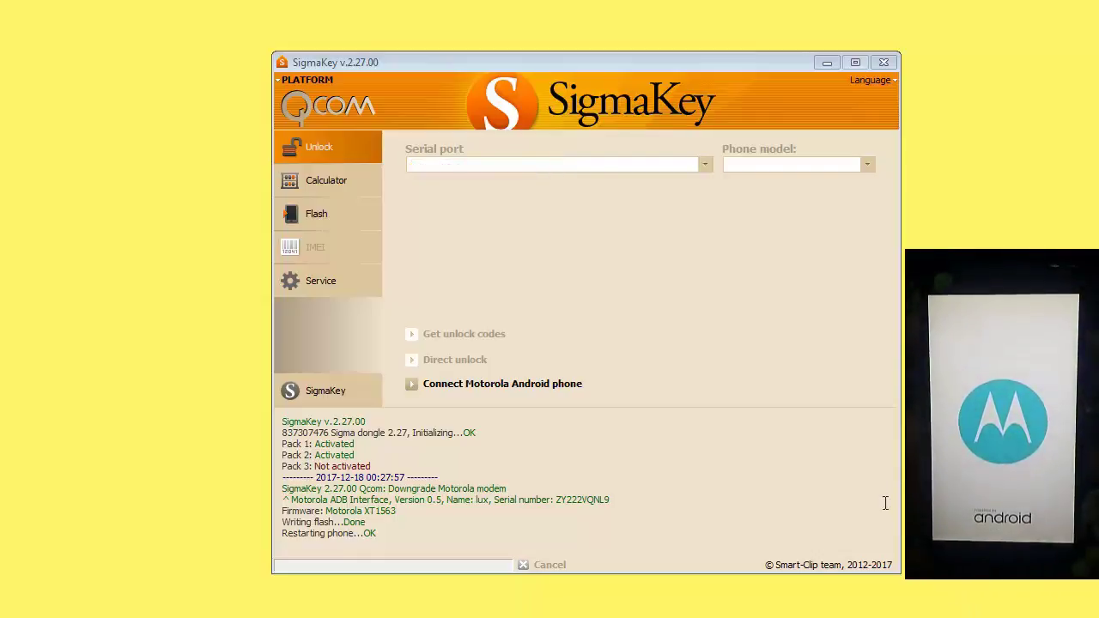
key("super")
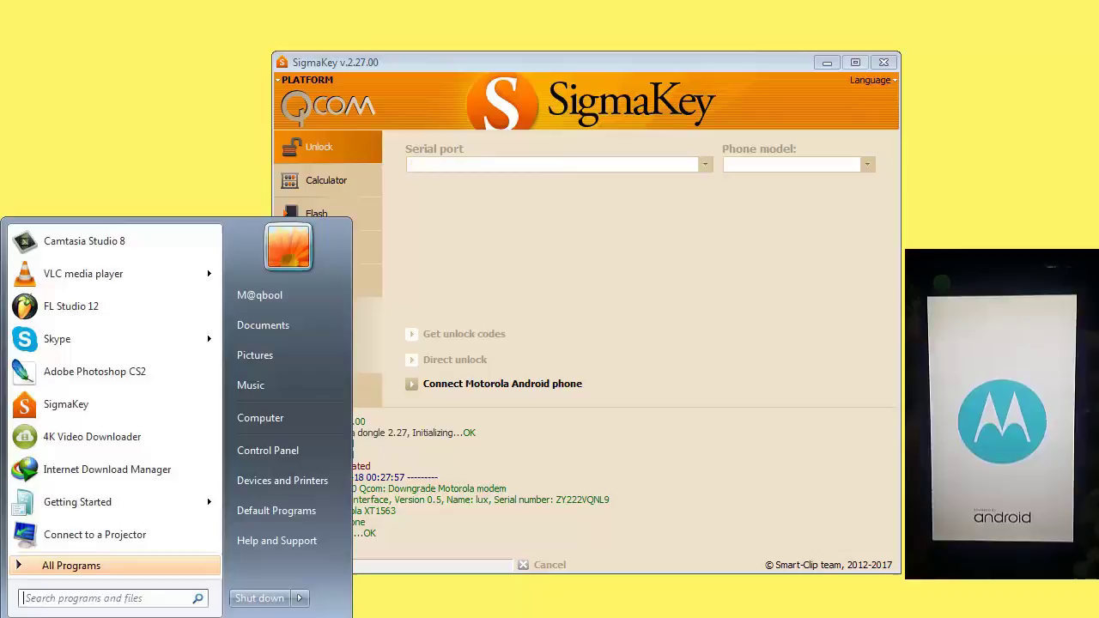
Open Device Manager from the Computer's system Properties page.
right_click(272, 418)
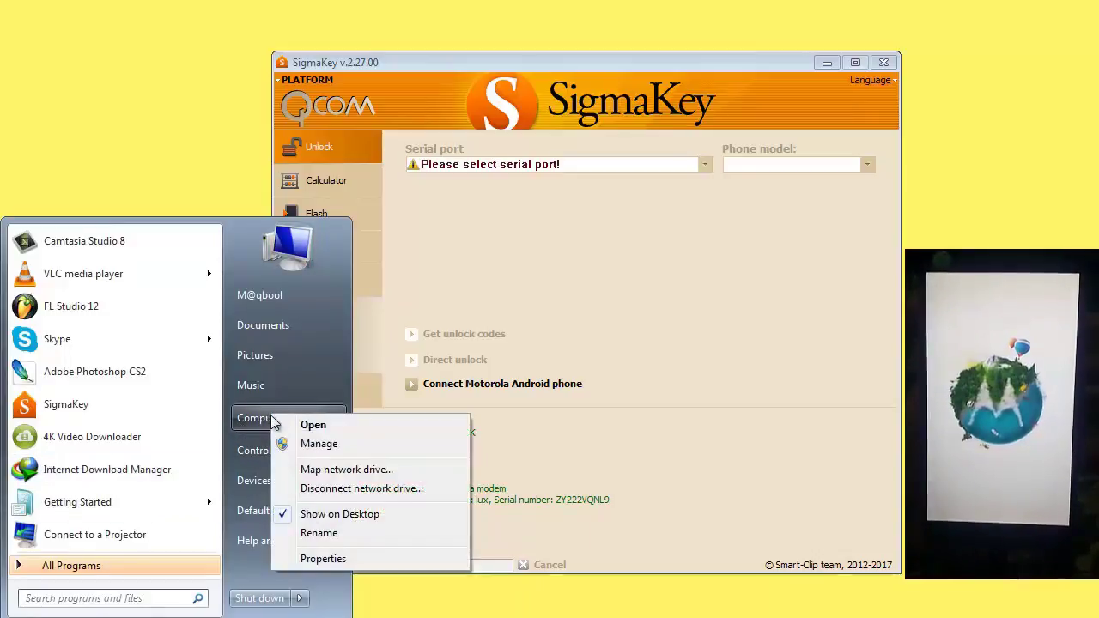
left_click(340, 560)
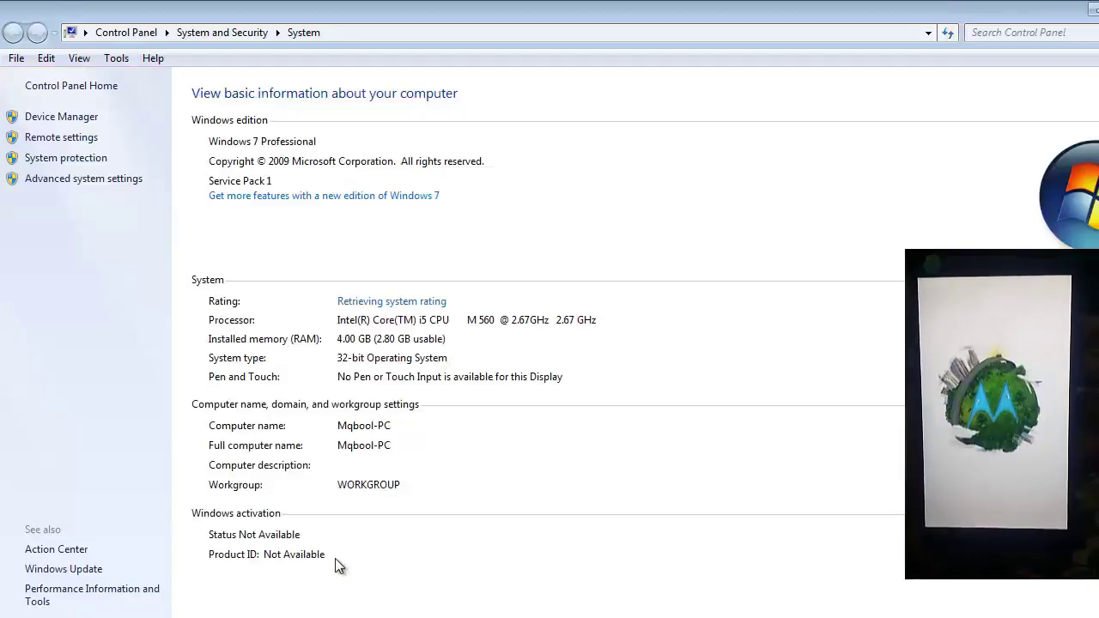
left_click(91, 120)
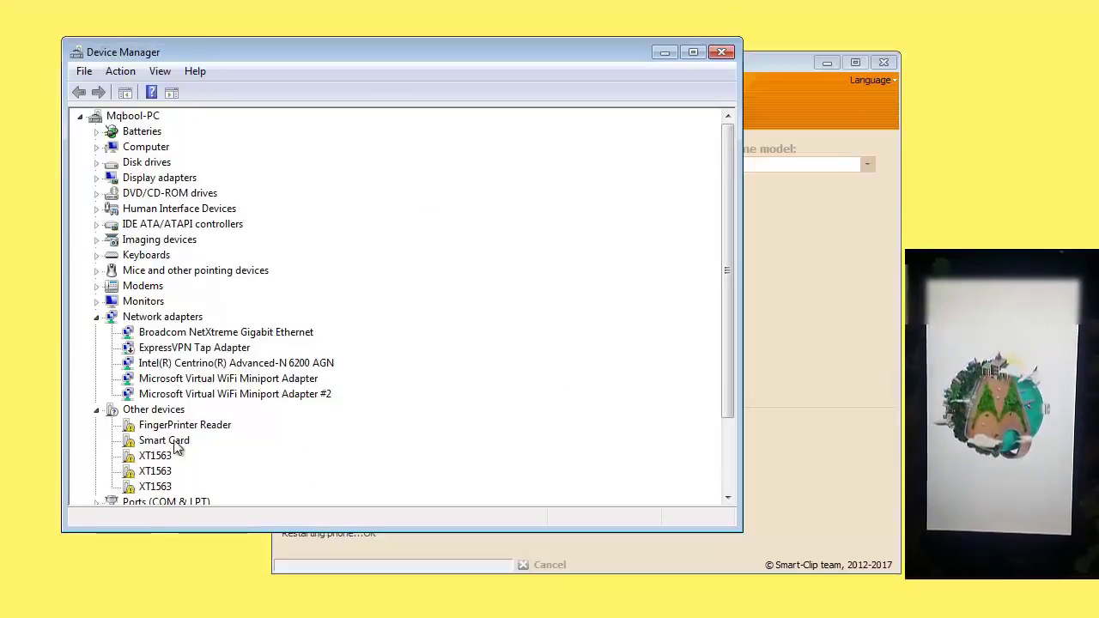
Begin a manual driver update for the XT1563 device, picking from all device types.
left_click(153, 455)
scroll(238, 359, "down", 1)
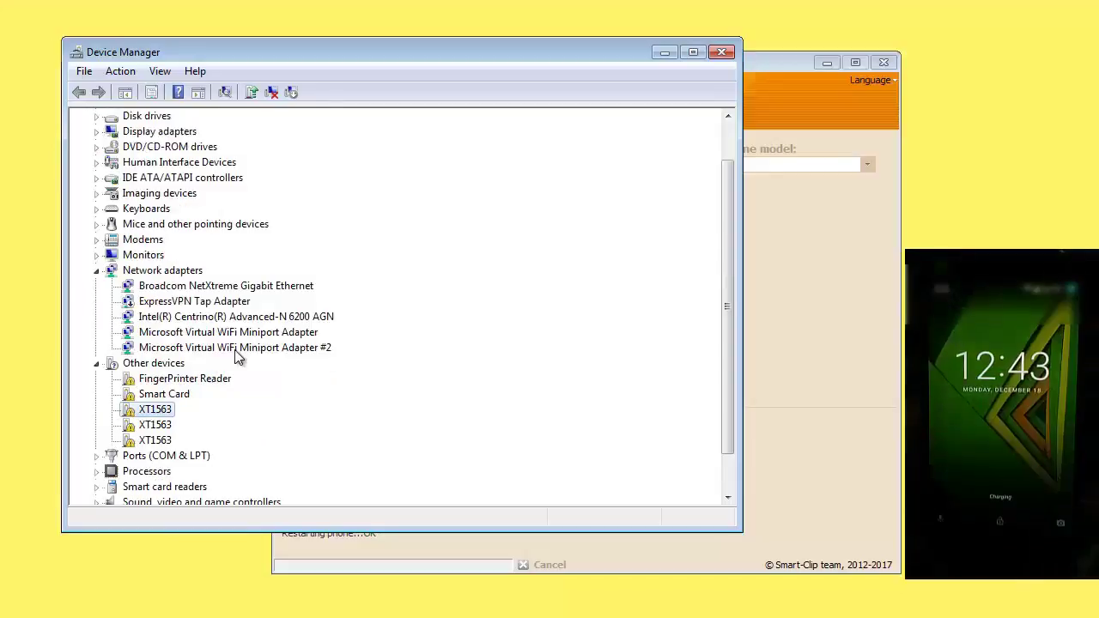
right_click(155, 411)
left_click(206, 511)
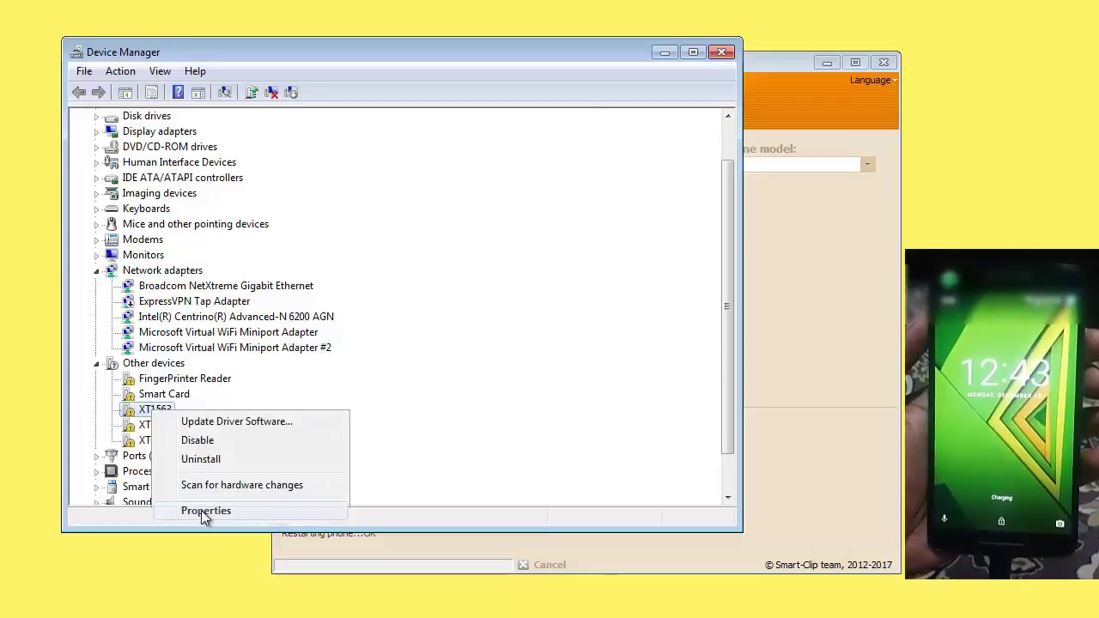
left_click(456, 386)
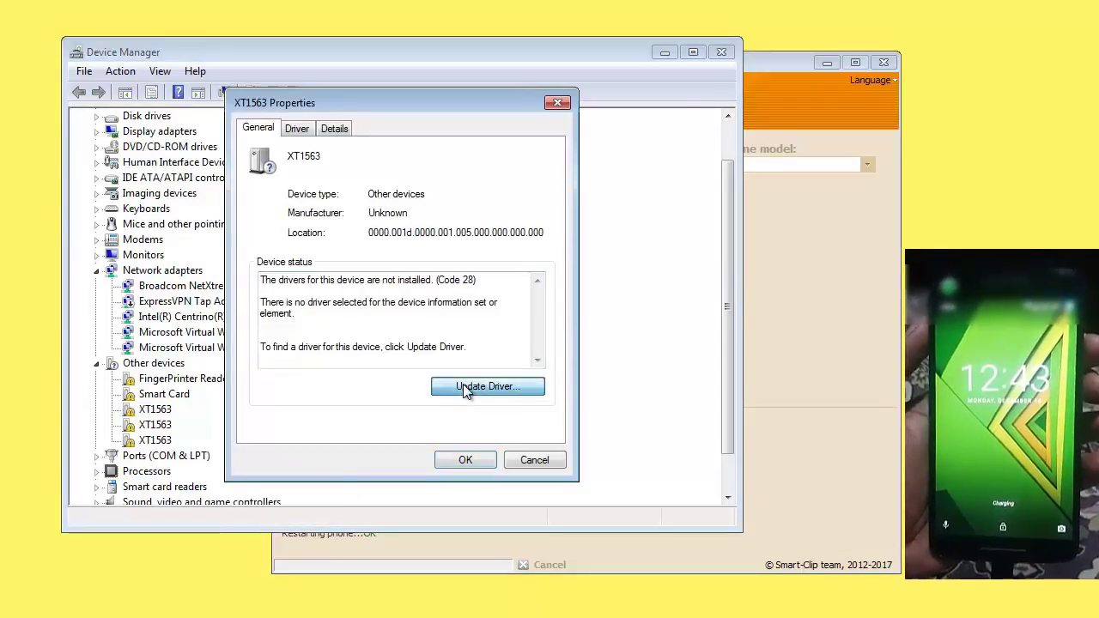
left_click(288, 313)
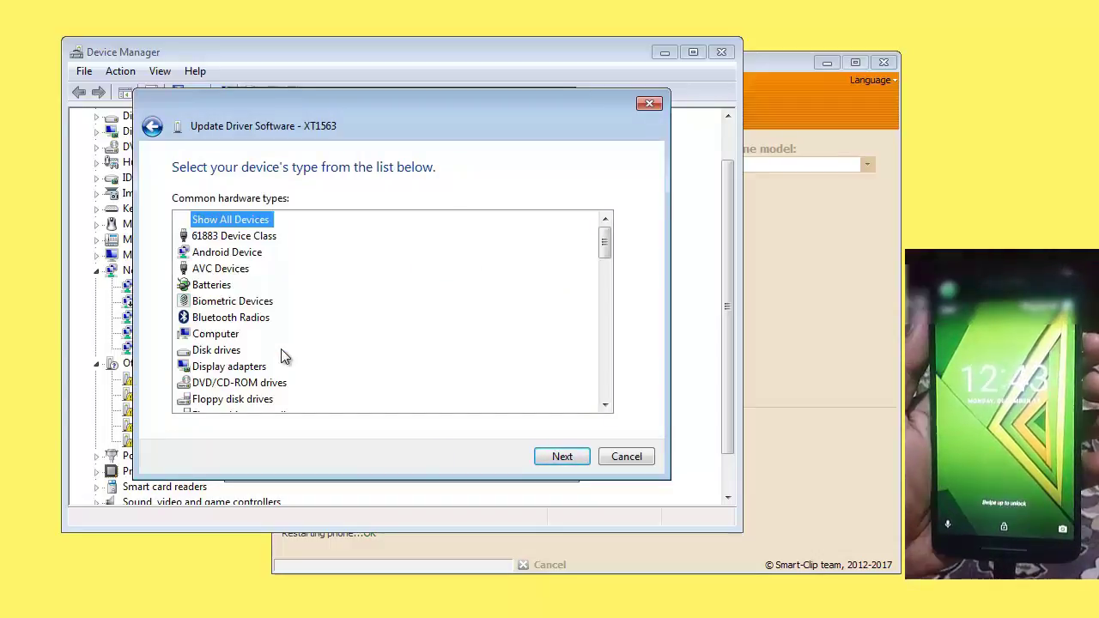
left_click(556, 456)
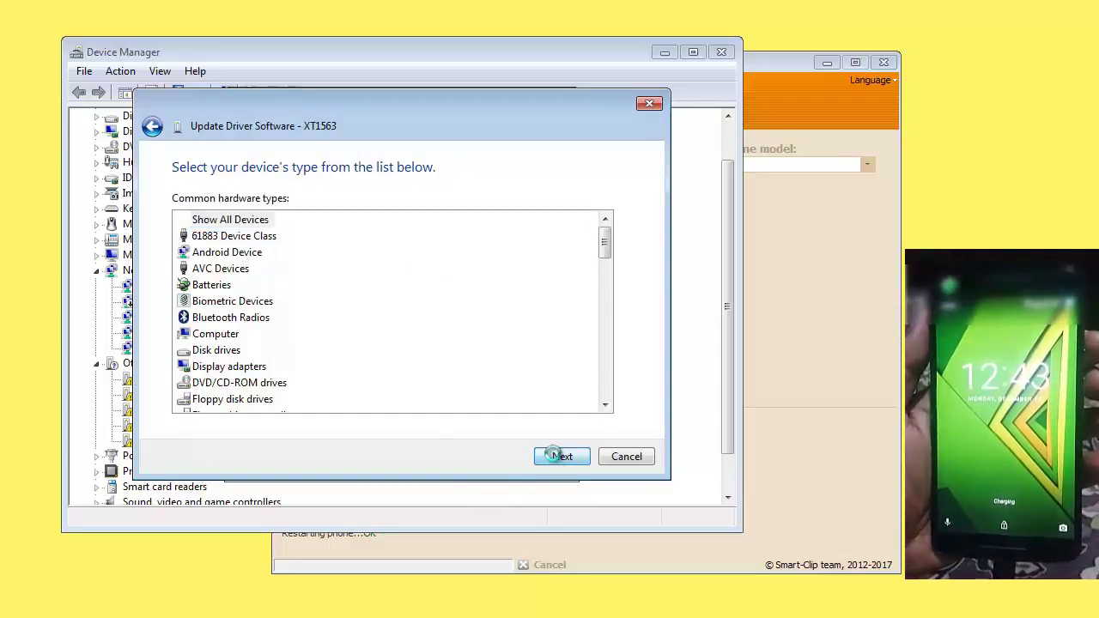
Load the driver .inf file from Moto_diag_Drivers\Drivers through Have Disk.
left_click(591, 391)
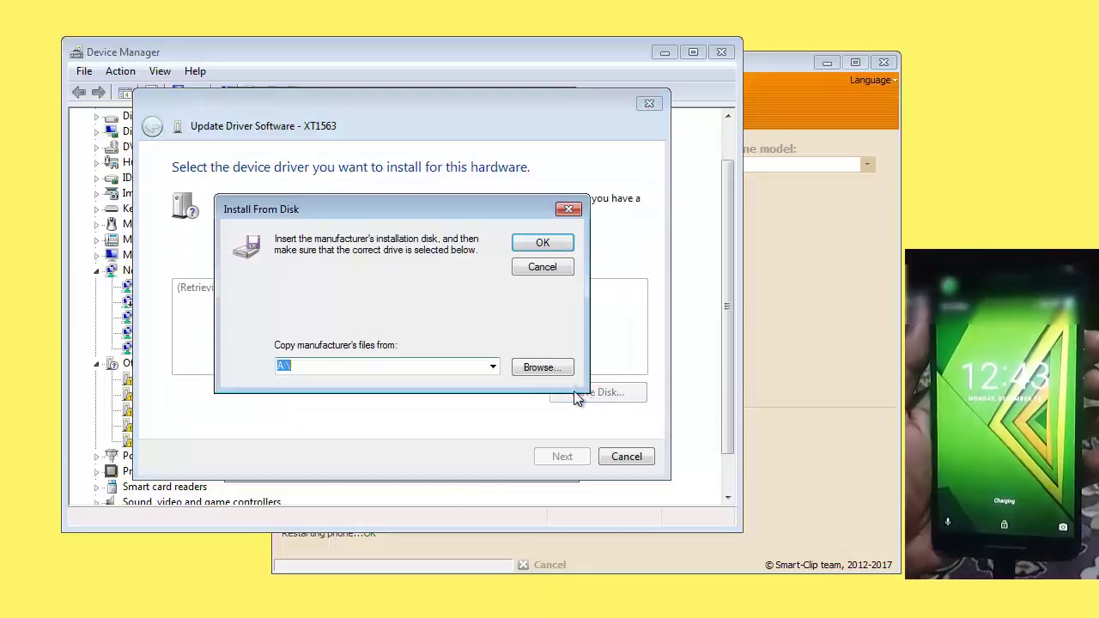
left_click(537, 367)
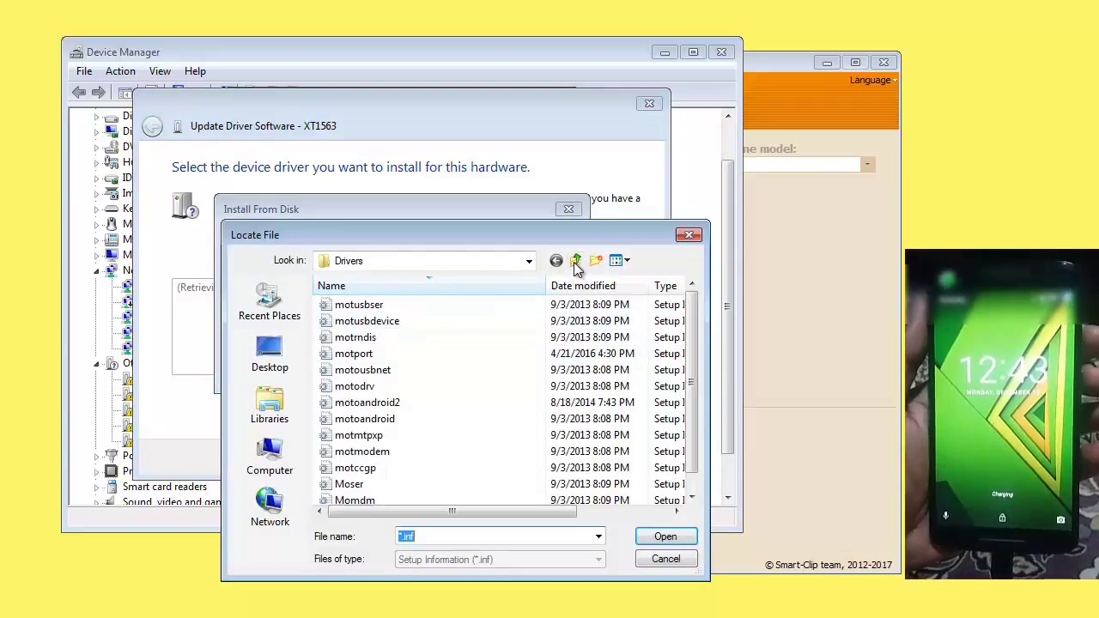
left_click(574, 260)
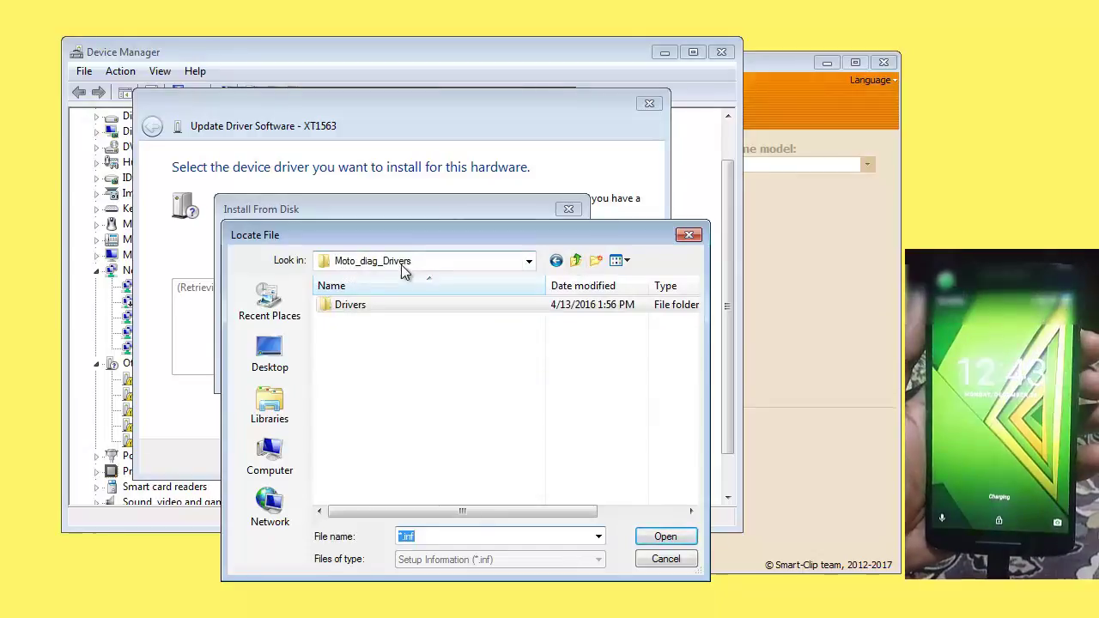
double_click(362, 304)
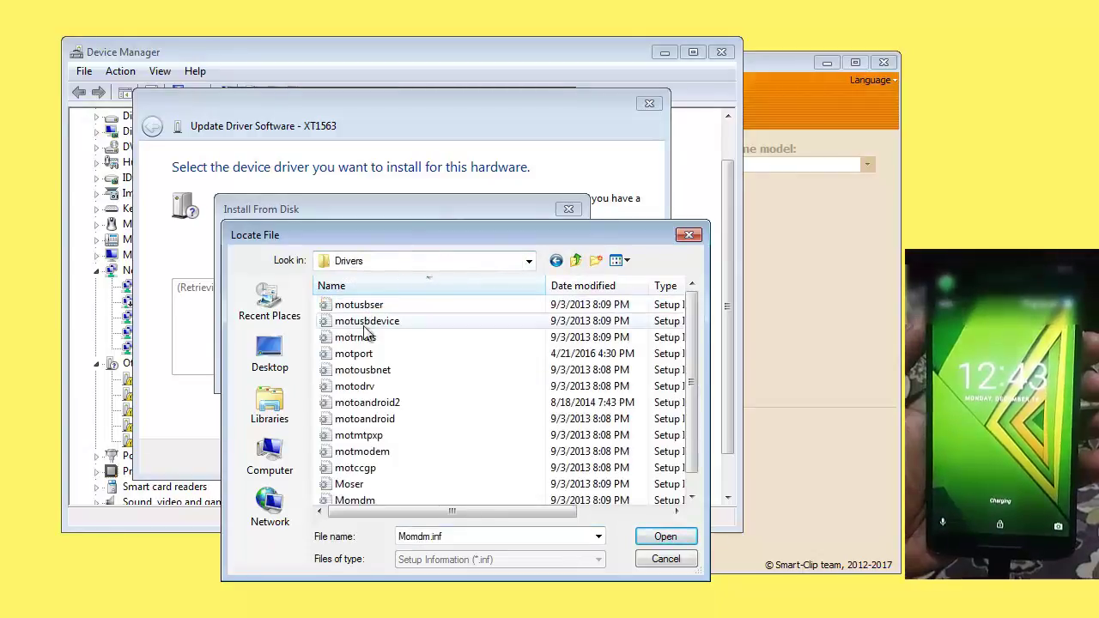
double_click(363, 304)
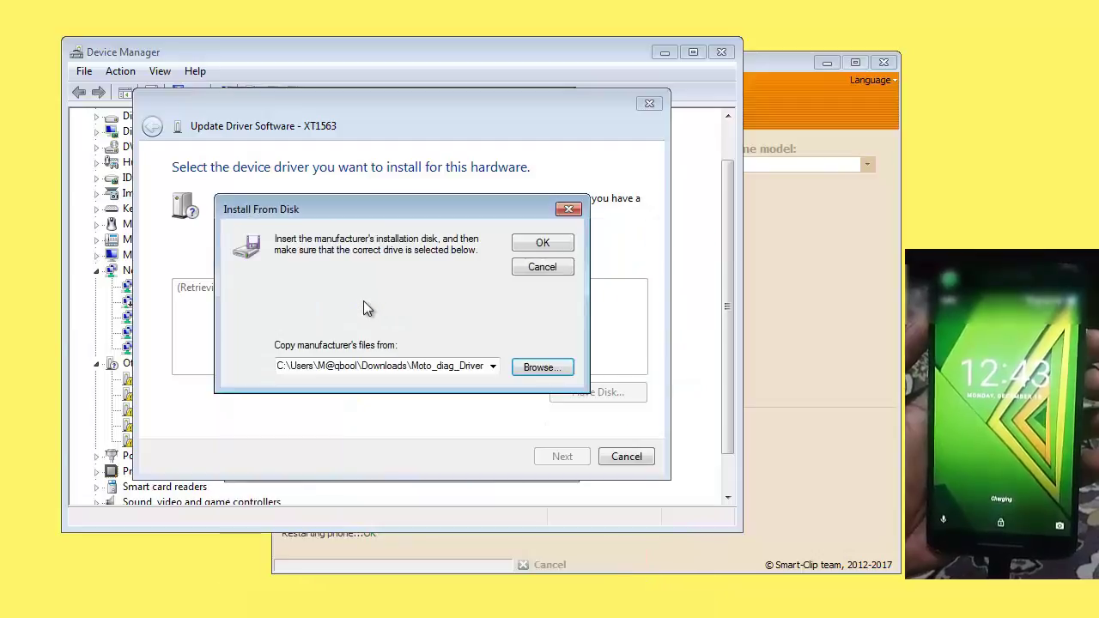
left_click(539, 243)
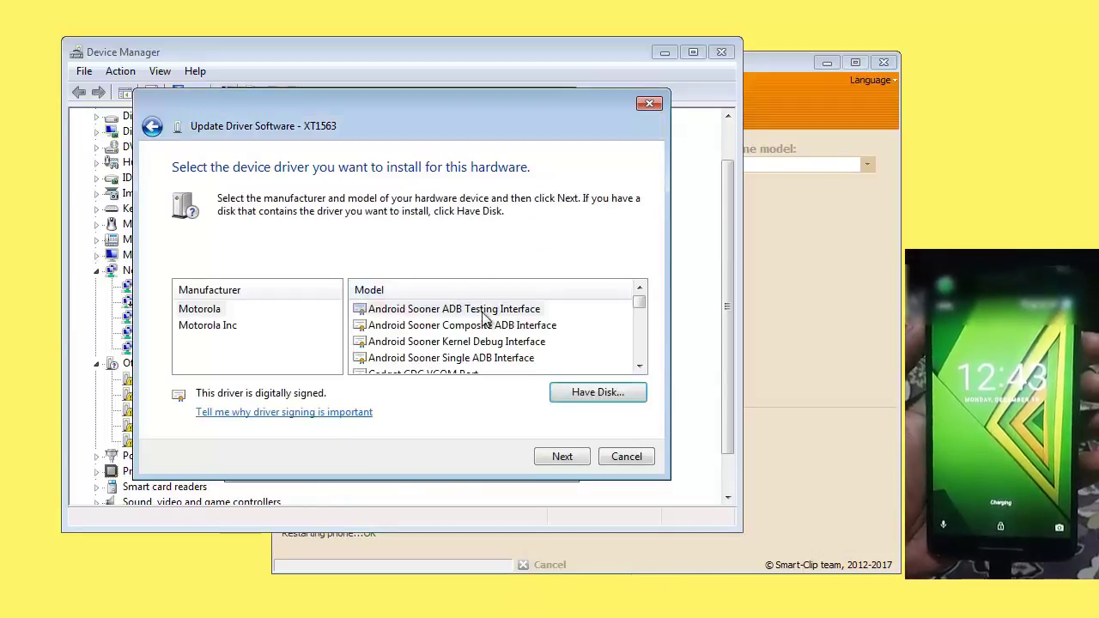
Scroll down the Model list and select Motorola QC Diag Port.
left_click(641, 367)
left_click(642, 366)
left_click(641, 366)
left_click(642, 367)
left_click(641, 366)
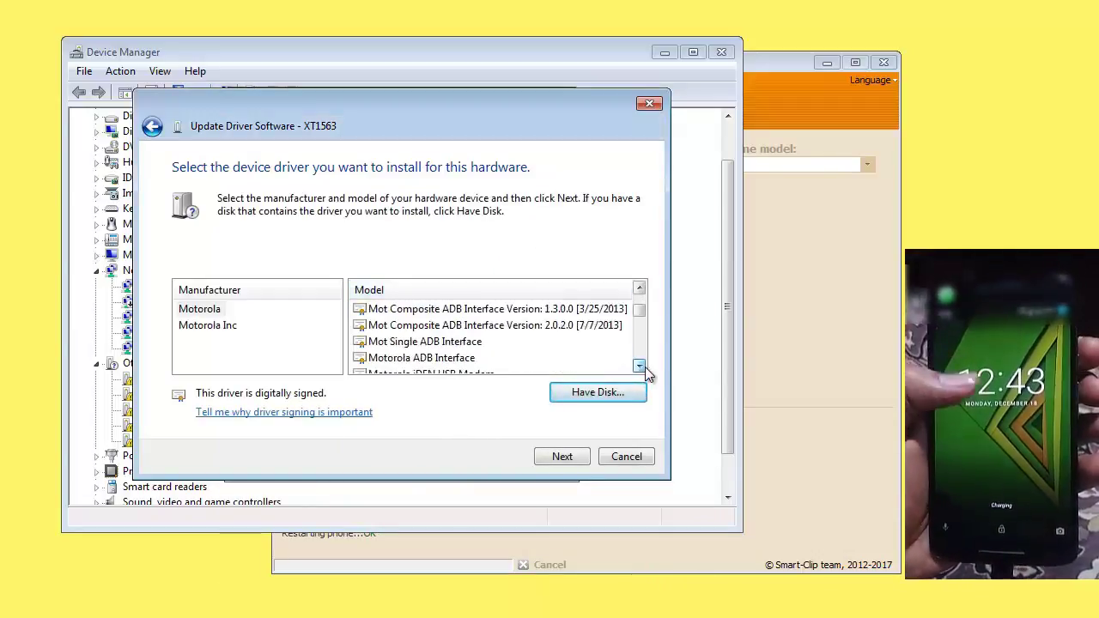
left_click(645, 367)
left_click(645, 367)
left_click(643, 367)
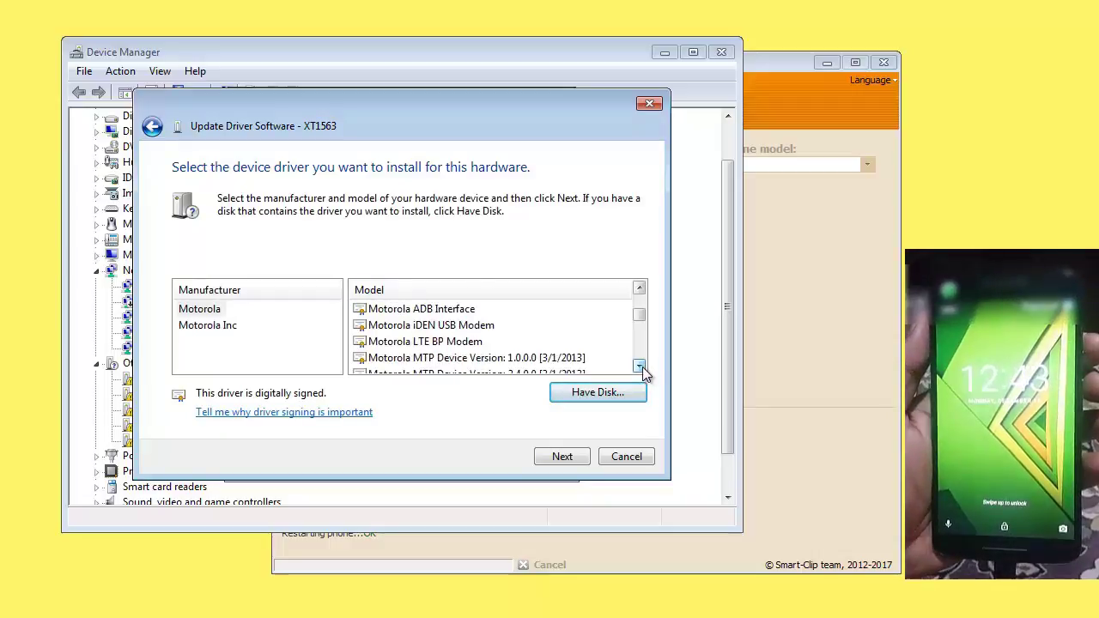
left_click(640, 367)
left_click(639, 367)
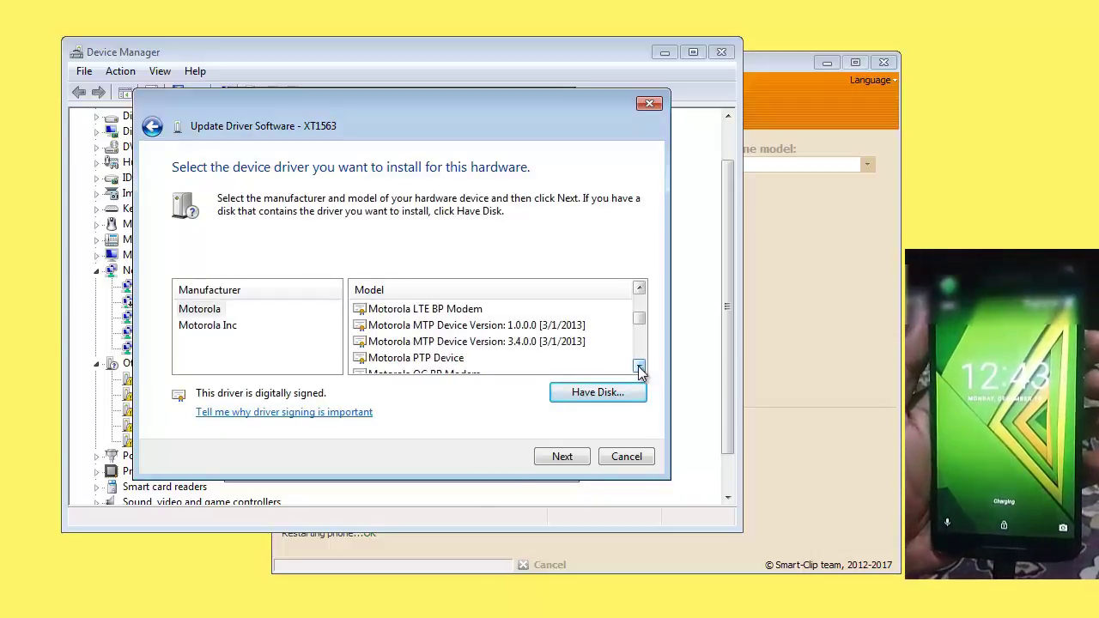
left_click(639, 367)
left_click(639, 366)
left_click(638, 366)
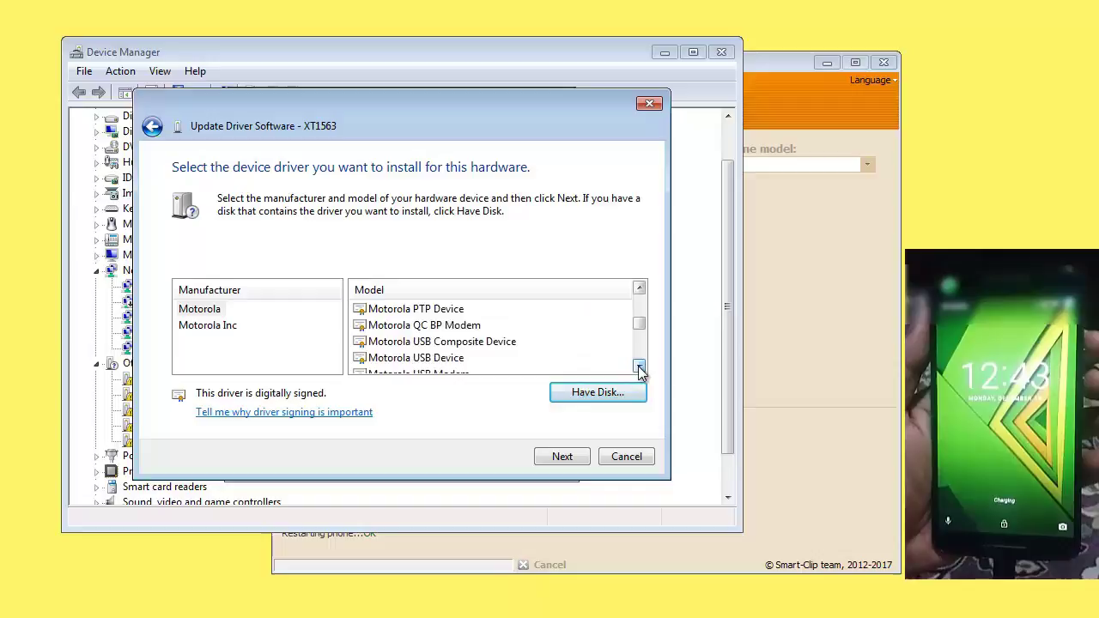
left_click(639, 366)
left_click(639, 367)
left_click(639, 366)
left_click(639, 367)
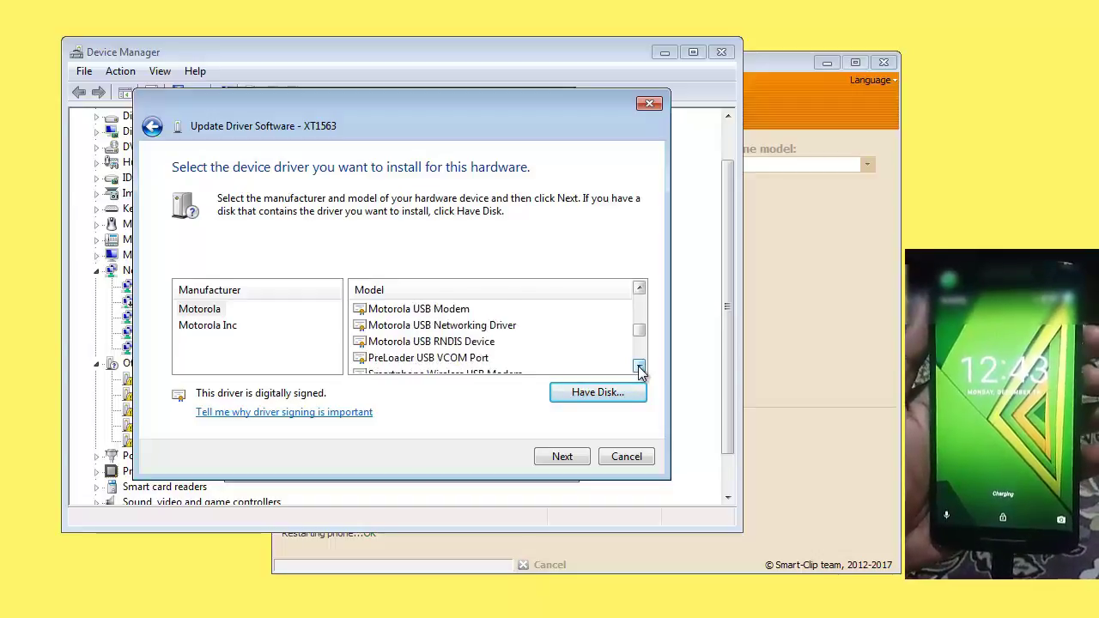
left_click(639, 367)
left_click(638, 367)
left_click(639, 367)
left_click(639, 367)
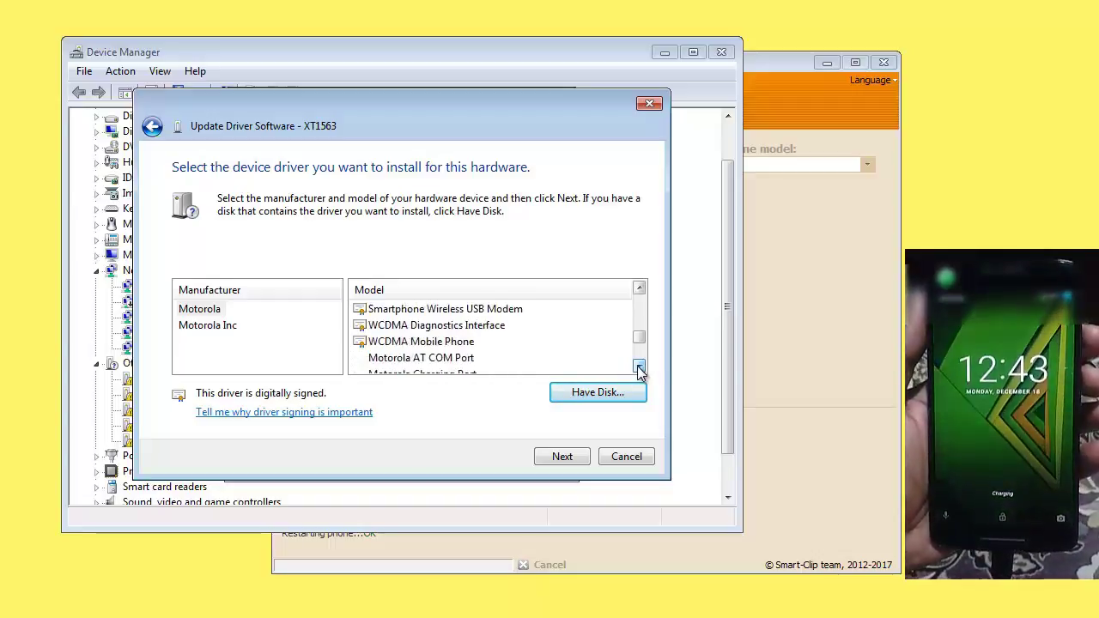
left_click(638, 367)
left_click(638, 367)
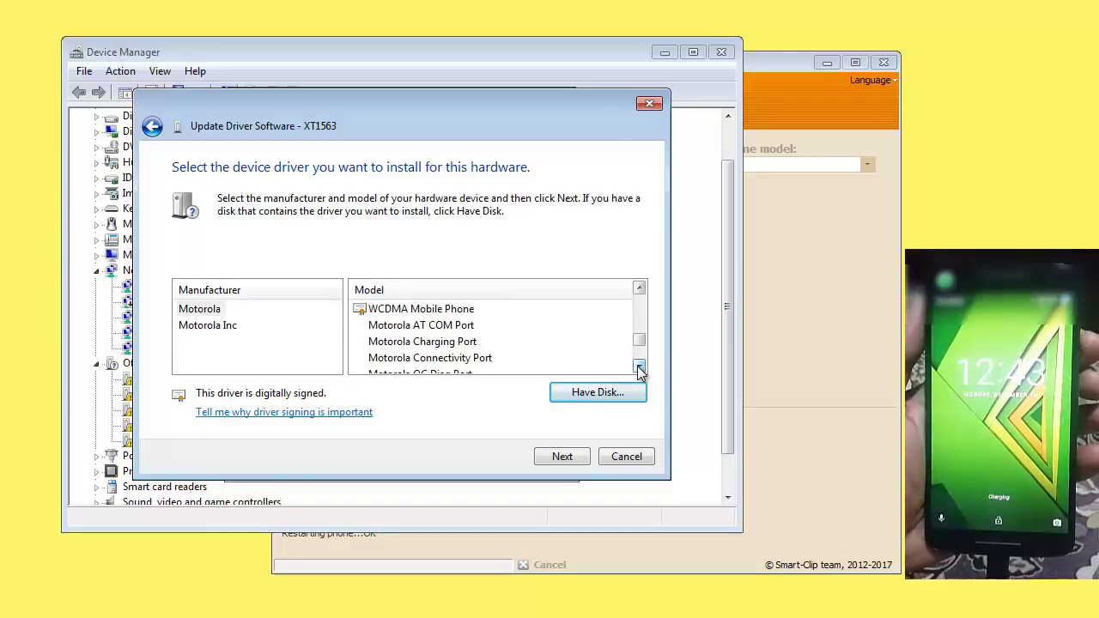
left_click(638, 367)
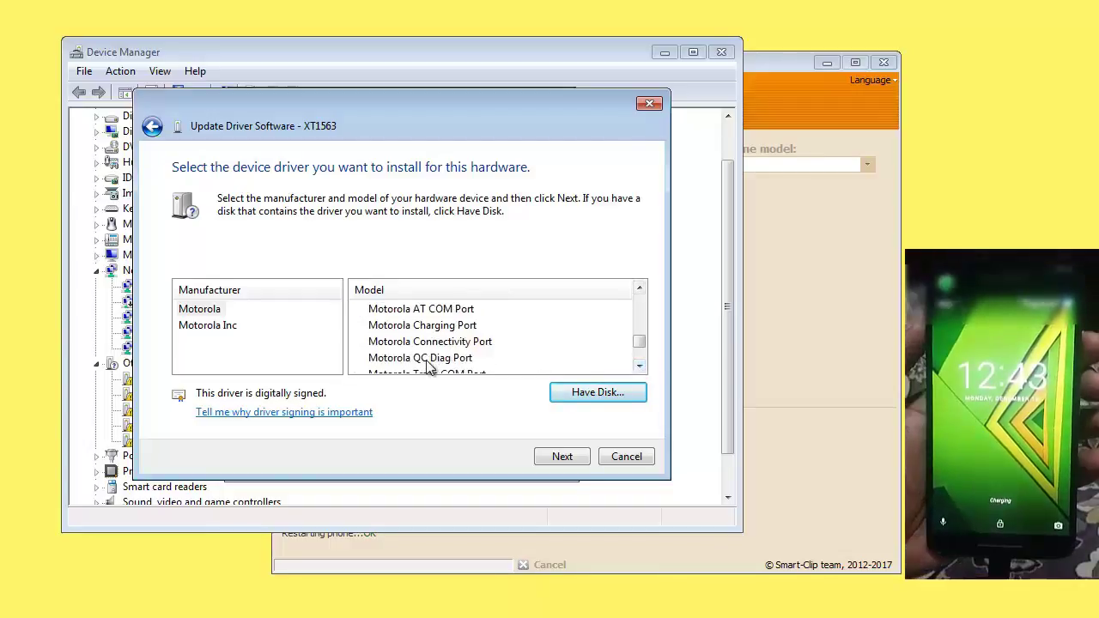
left_click(397, 361)
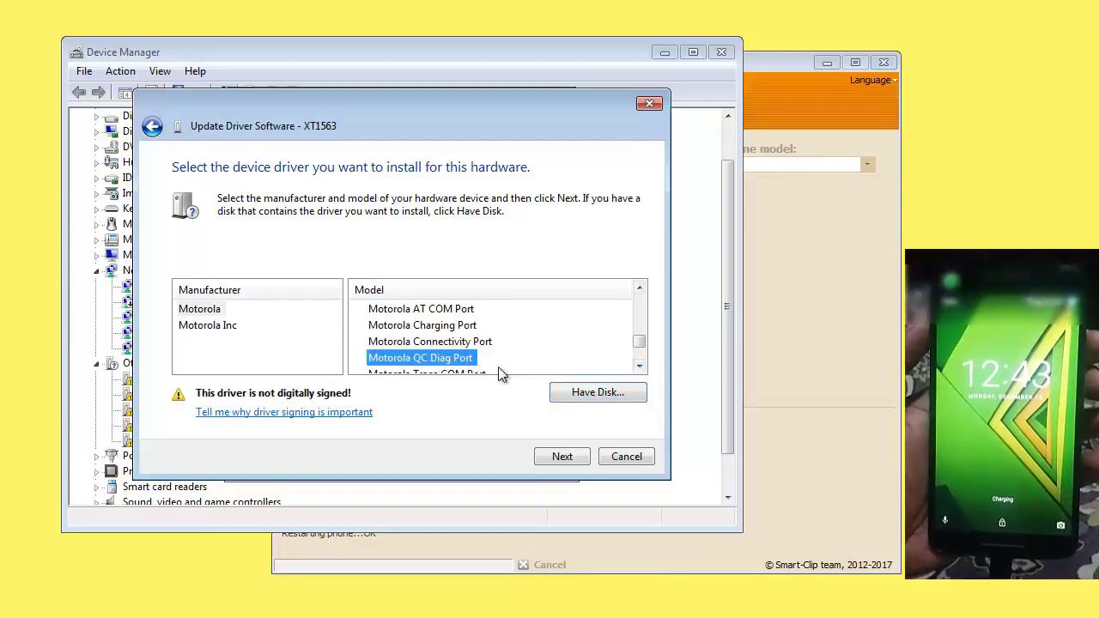
Install the unsigned QC Diag Port driver, close the wizard and Properties, and minimize Device Manager.
left_click(559, 457)
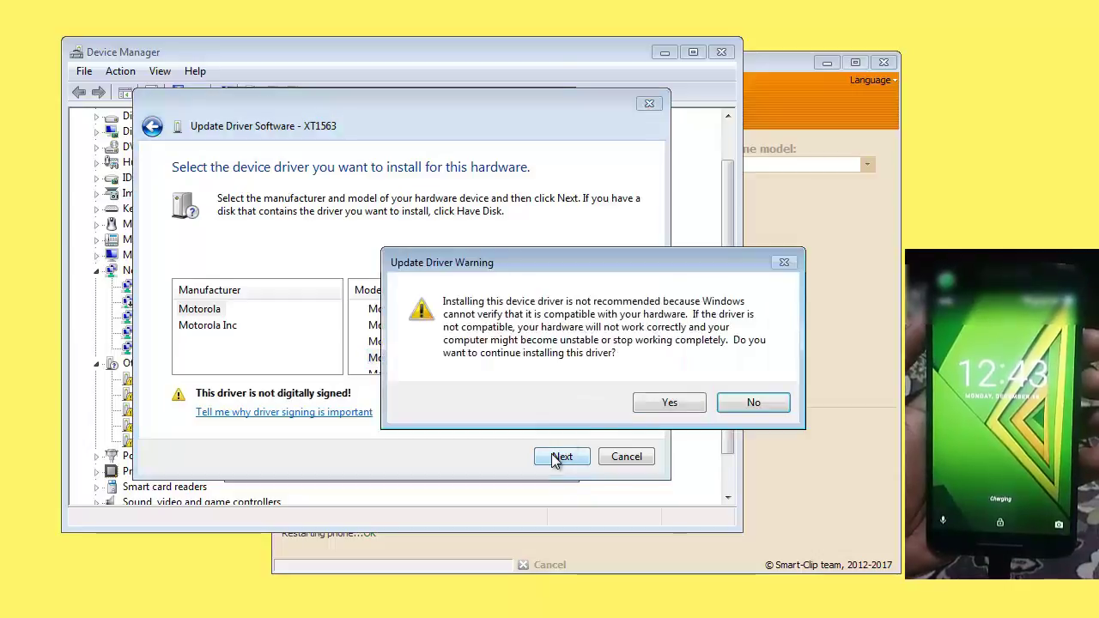
left_click(667, 403)
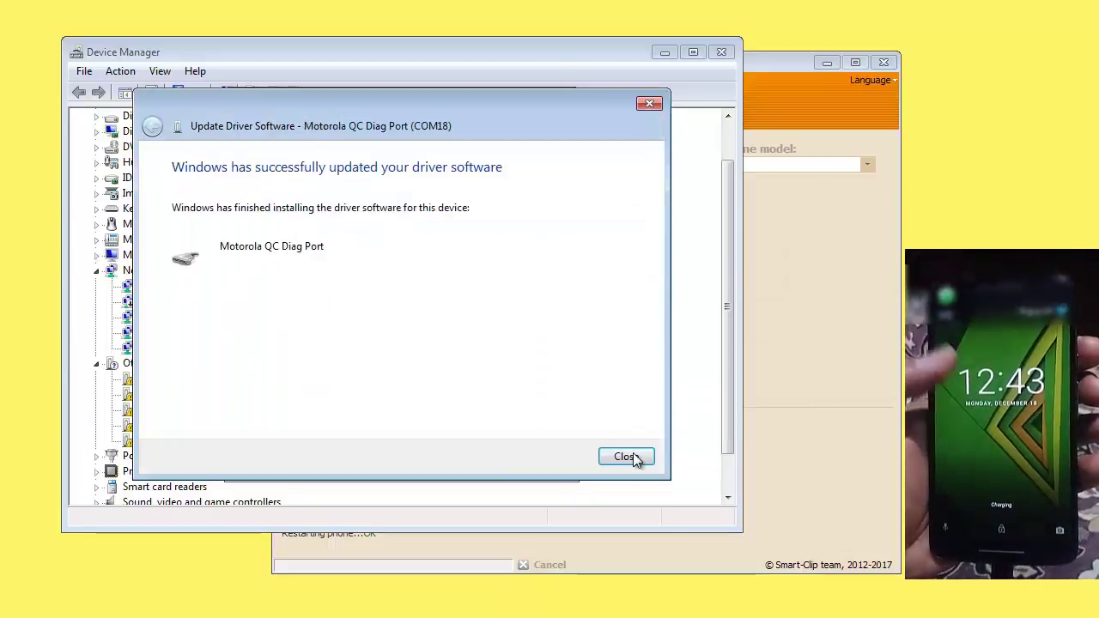
left_click(633, 458)
left_click(460, 460)
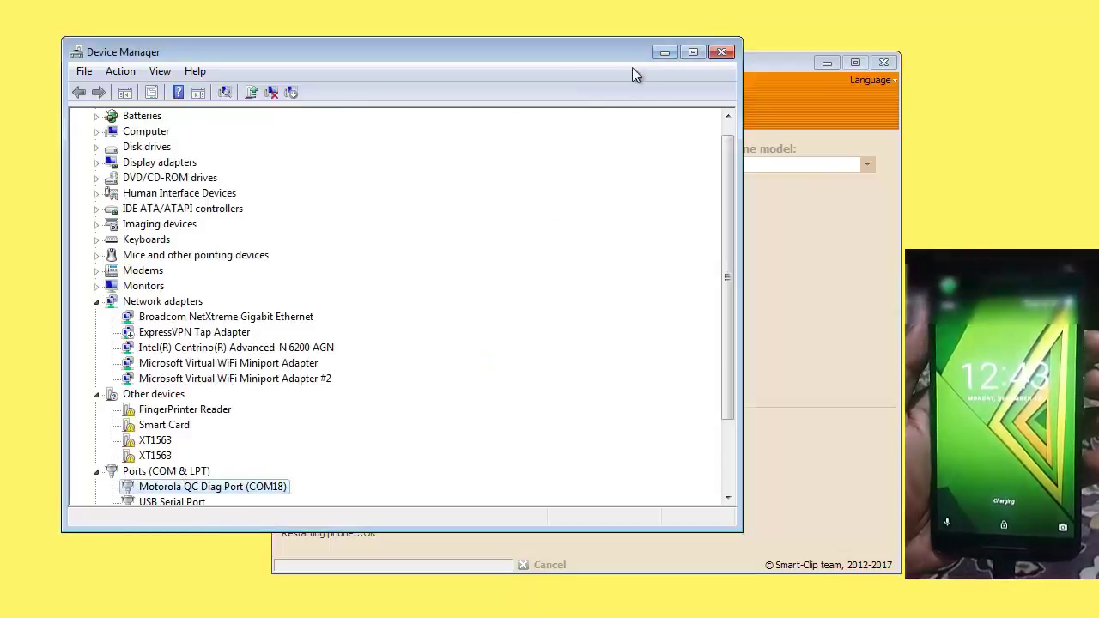
left_click(662, 53)
Set the serial port to Motorola QC Diag Port (COM18) and run Direct unlock.
left_click(514, 165)
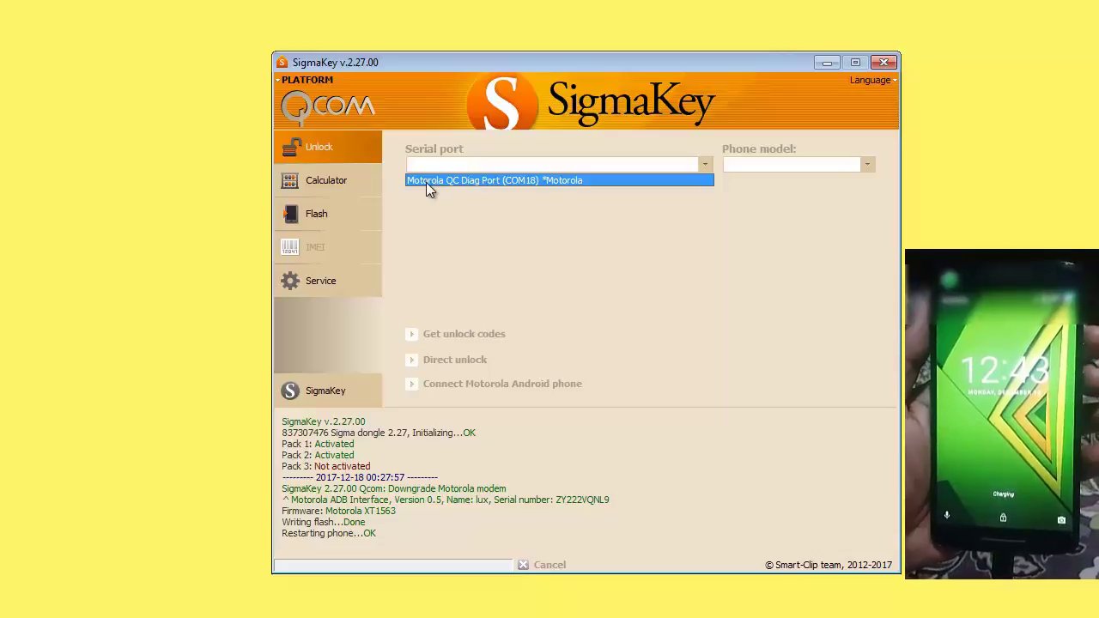
left_click(540, 181)
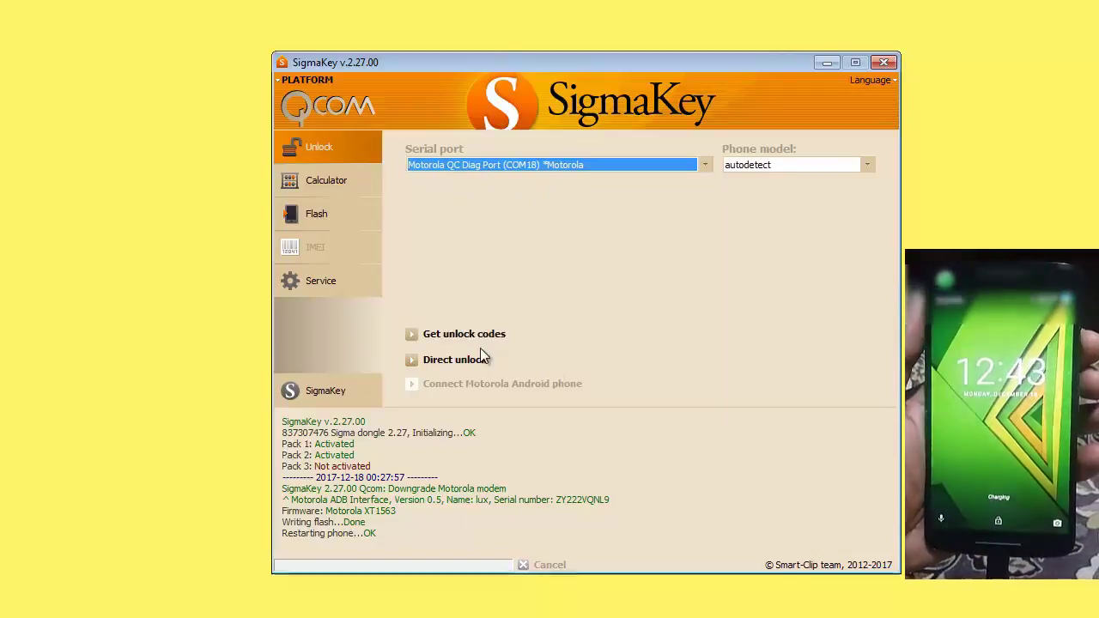
left_click(454, 362)
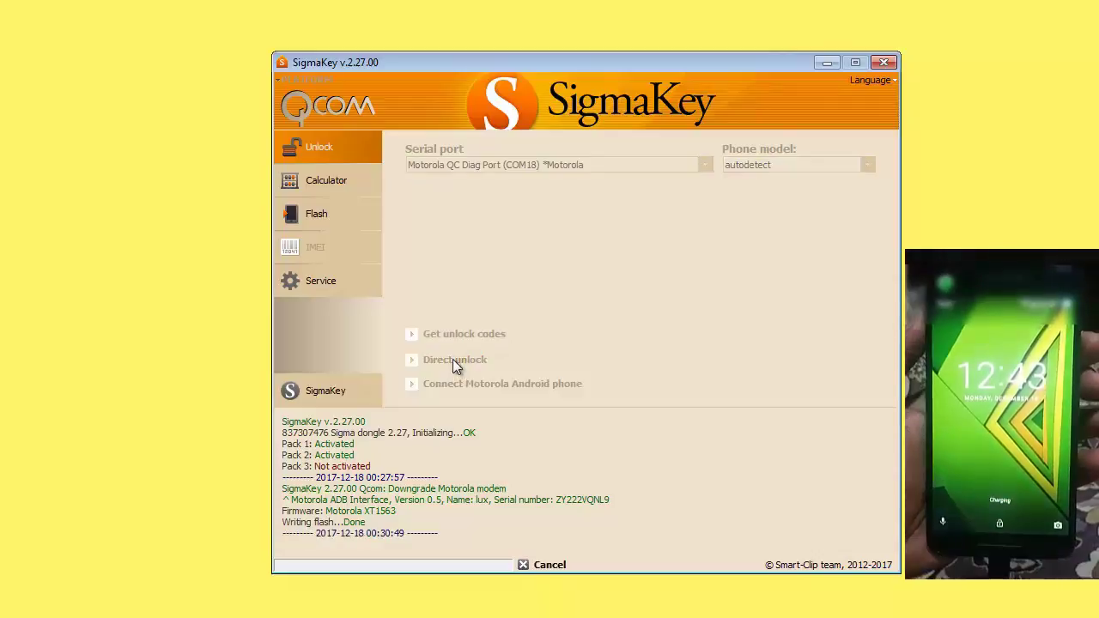